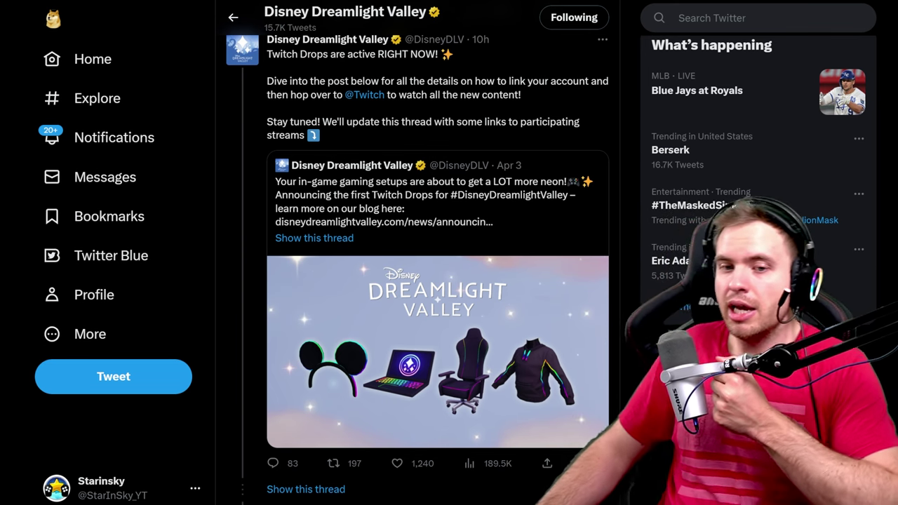
Follow the blog link to the Dreamlight Valley Twitch Drops page and log in with Twitch
scroll(435, 383, "down", 2)
scroll(435, 383, "up", 1)
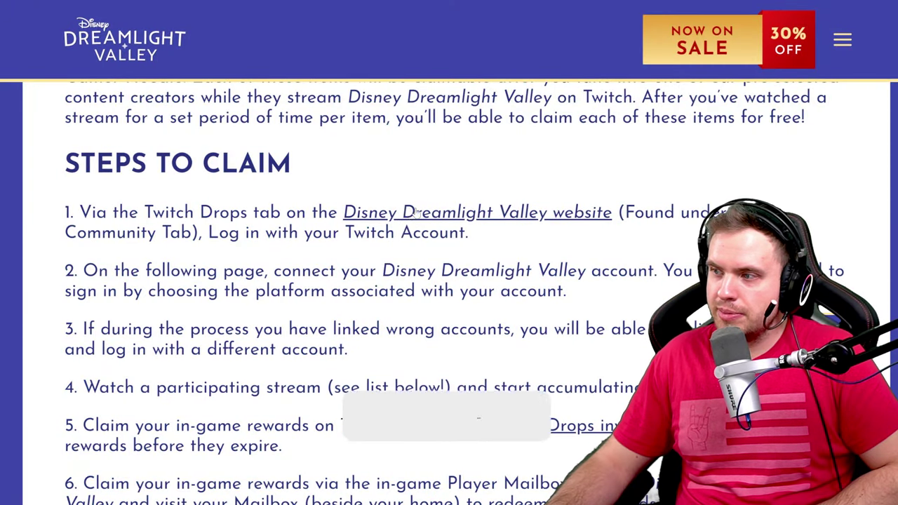
left_click(401, 214)
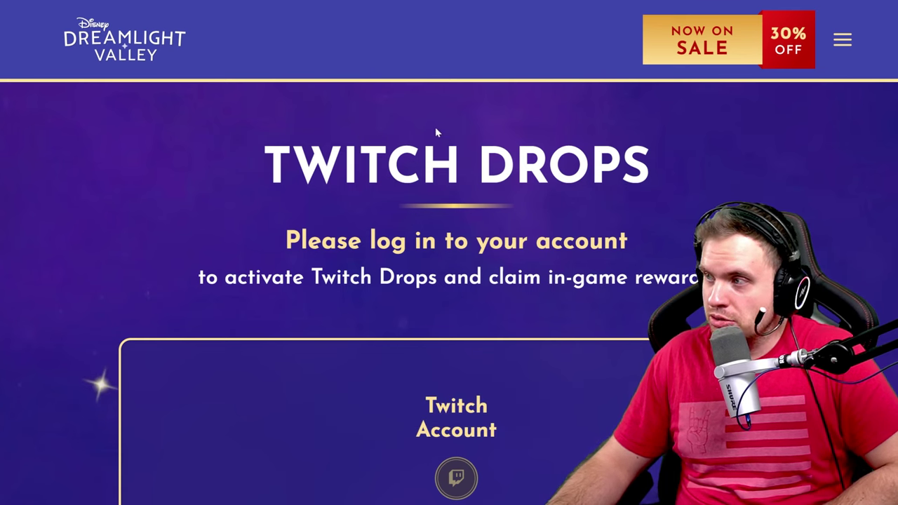
scroll(432, 132, "down", 5)
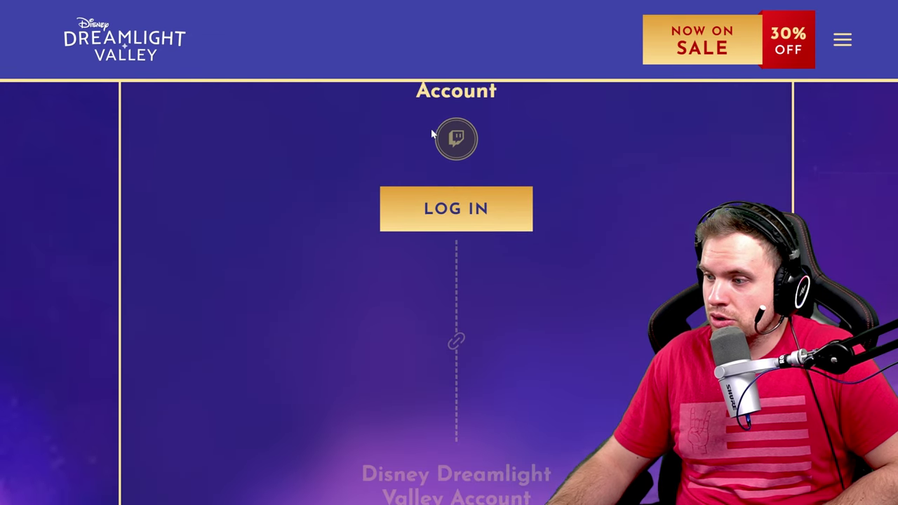
scroll(432, 133, "up", 2)
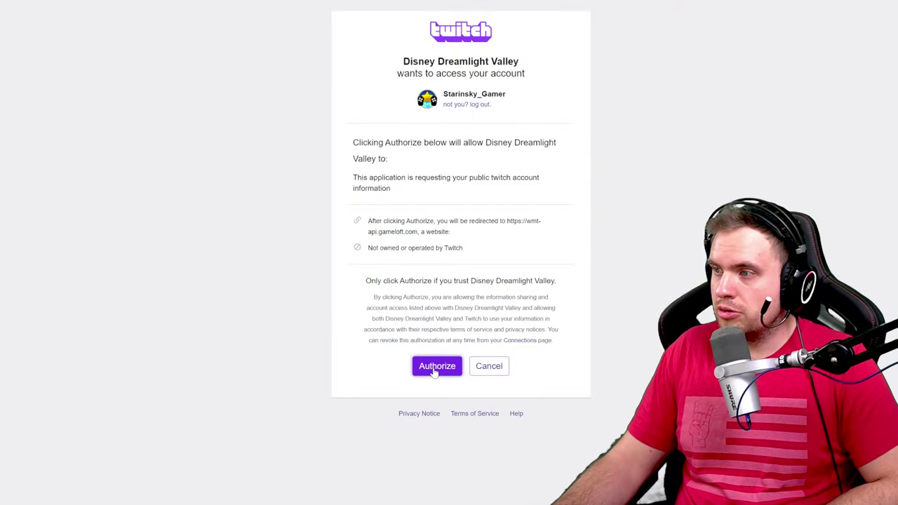
left_click(437, 367)
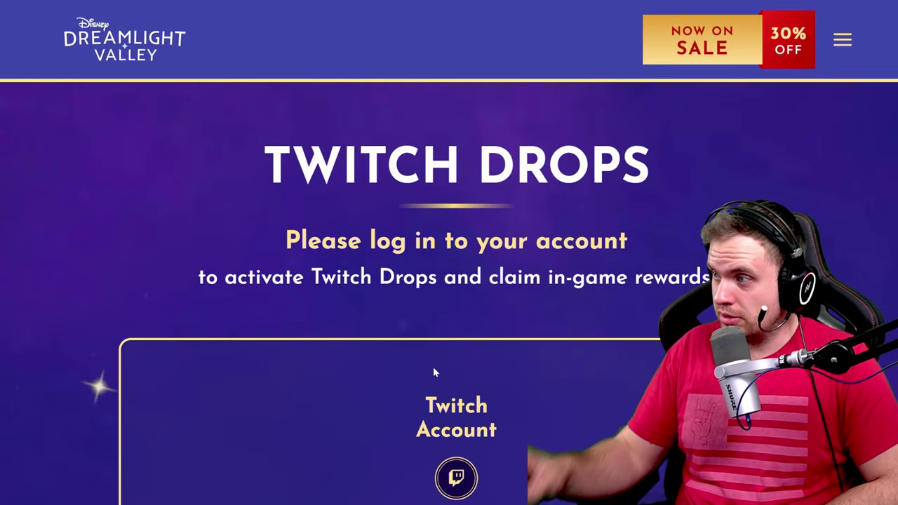
scroll(345, 215, "down", 2)
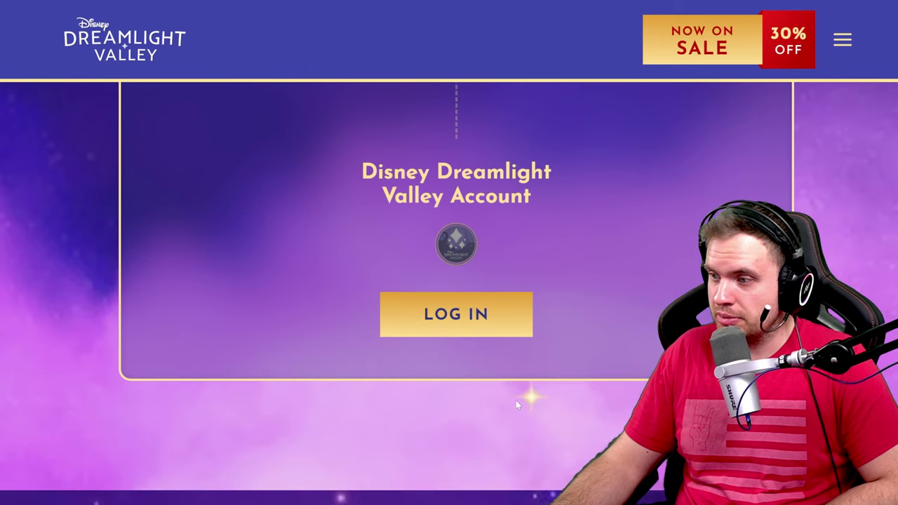
Start the Dreamlight Valley account login and pick Steam as the game platform
left_click(491, 320)
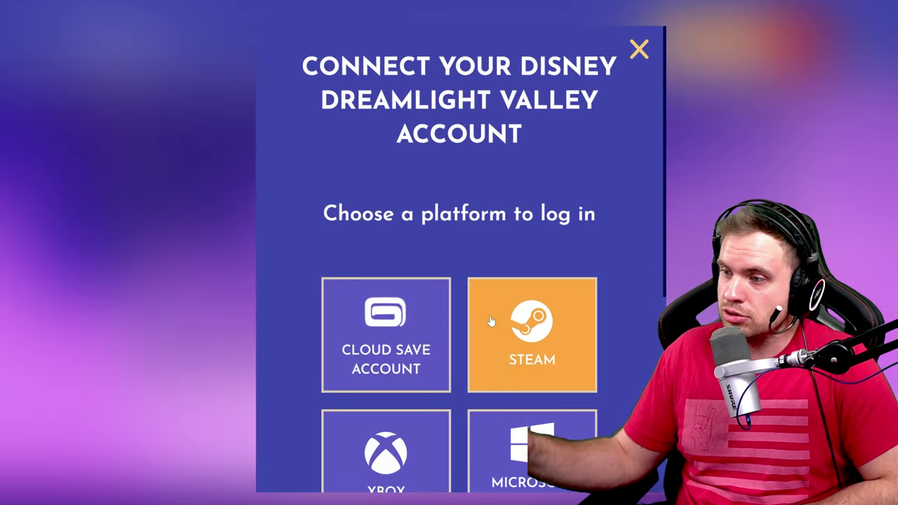
scroll(414, 267, "down", 1)
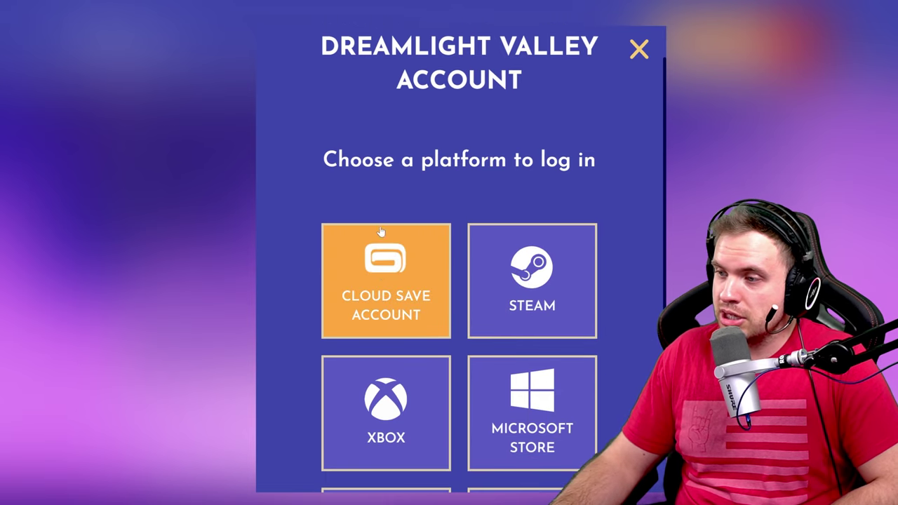
left_click(384, 303)
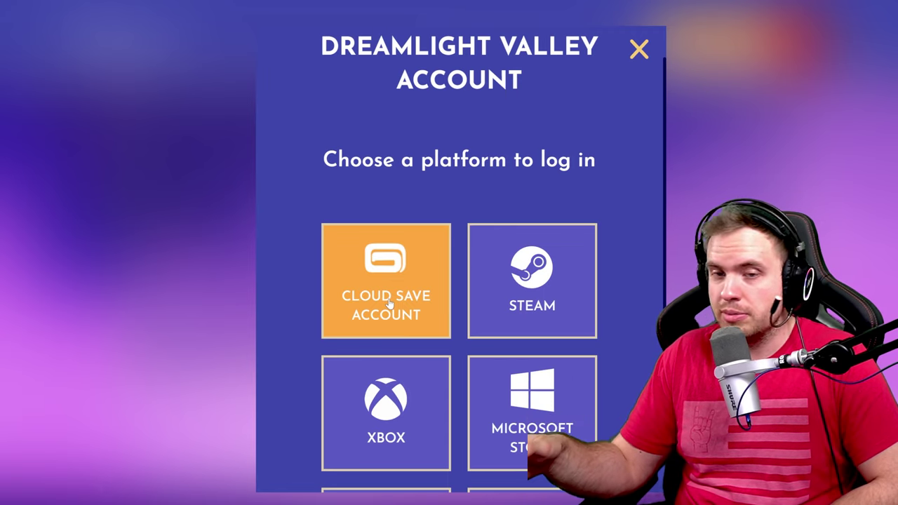
scroll(441, 302, "down", 2)
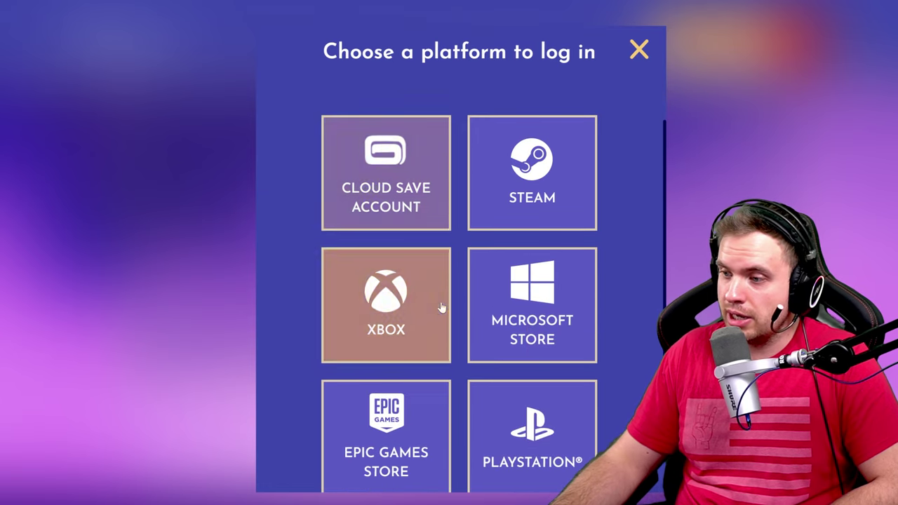
scroll(382, 372, "down", 1)
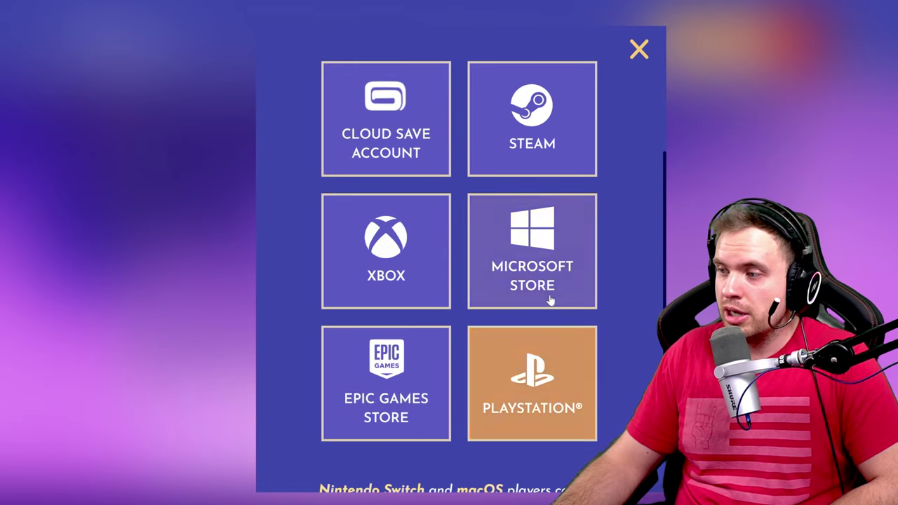
scroll(532, 272, "up", 1)
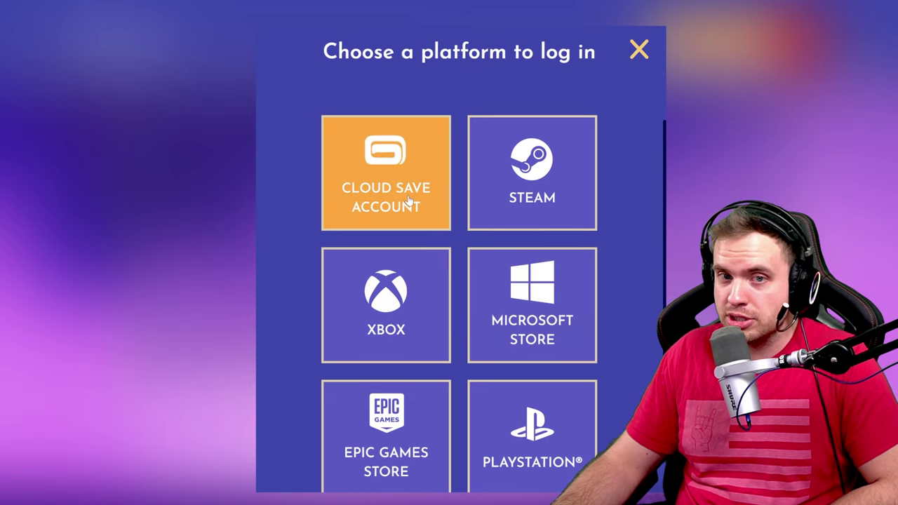
left_click(538, 176)
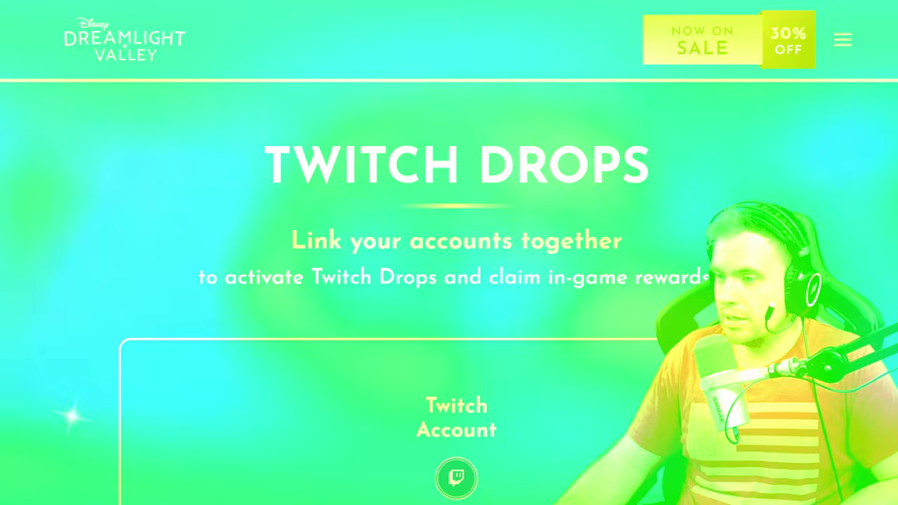
Link the Twitch account with the Steam Dreamlight Valley account using LINK ACCOUNTS
scroll(456, 280, "down", 8)
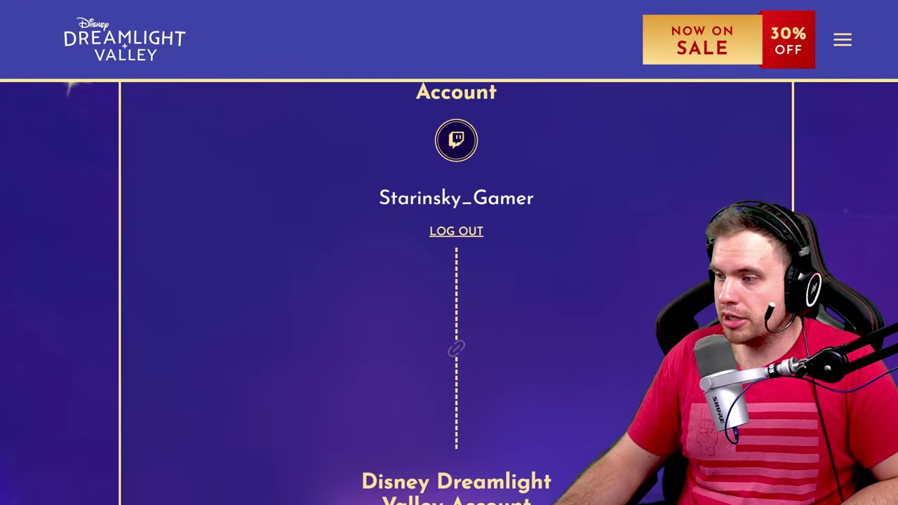
scroll(456, 281, "up", 1)
scroll(456, 281, "down", 4)
scroll(571, 237, "up", 5)
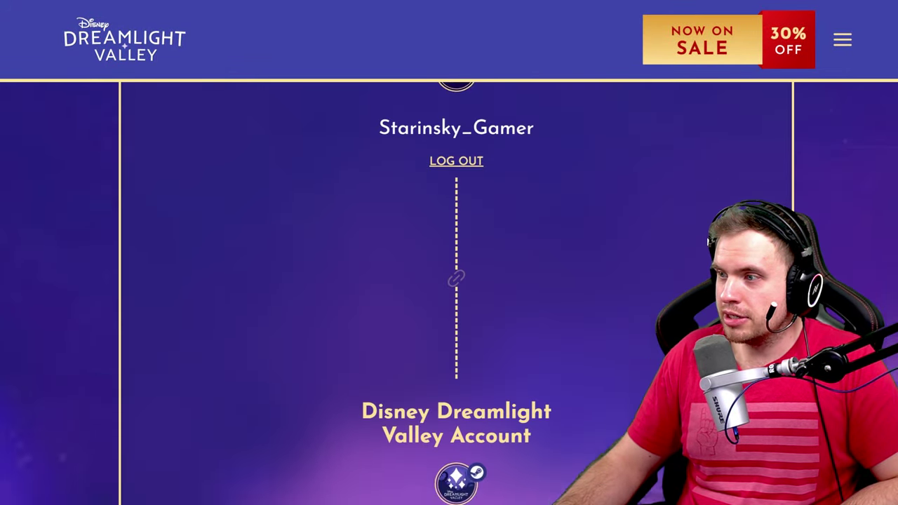
scroll(572, 238, "down", 6)
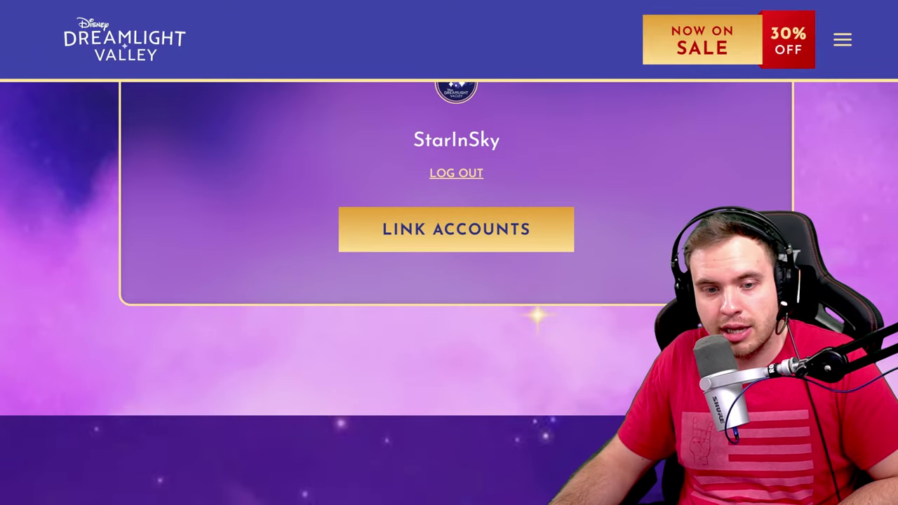
left_click(469, 226)
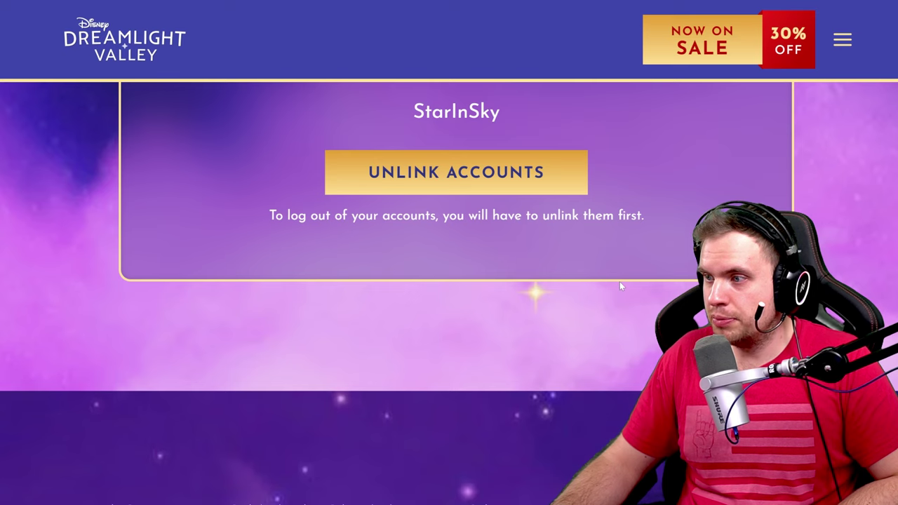
scroll(620, 282, "up", 10)
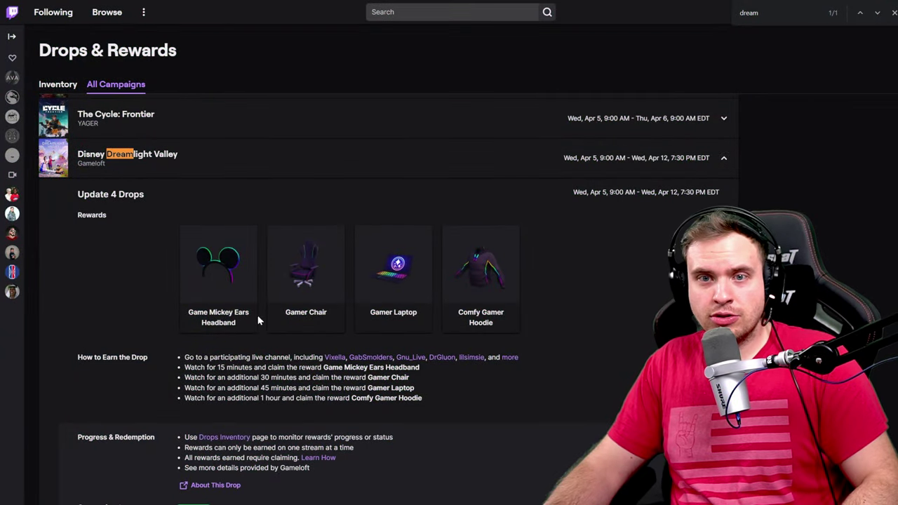
Zoom the browser in to read the Disney Dreamlight Valley drops campaign details
key("ctrl+plus")
key("ctrl+plus")
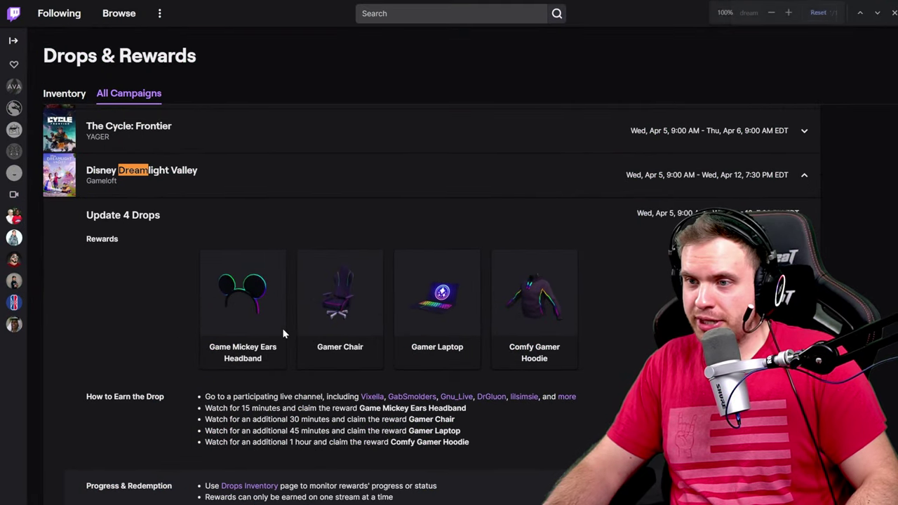
scroll(321, 318, "down", 1)
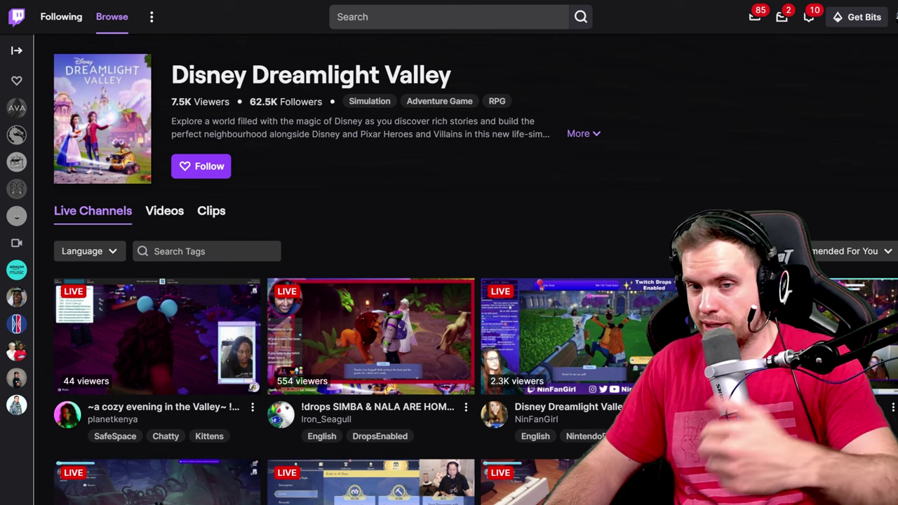
Open the drops-enabled Simba & Nala live stream from the Dreamlight Valley category
scroll(379, 105, "down", 1)
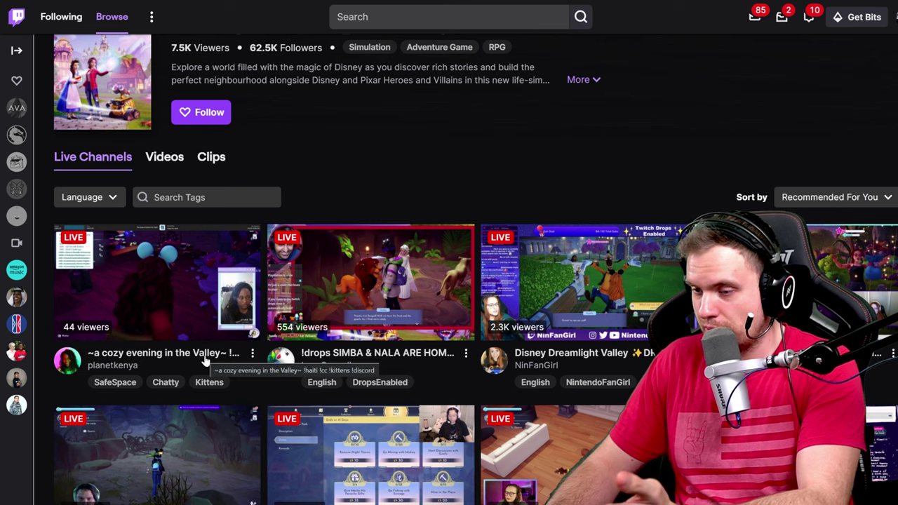
left_click(377, 287)
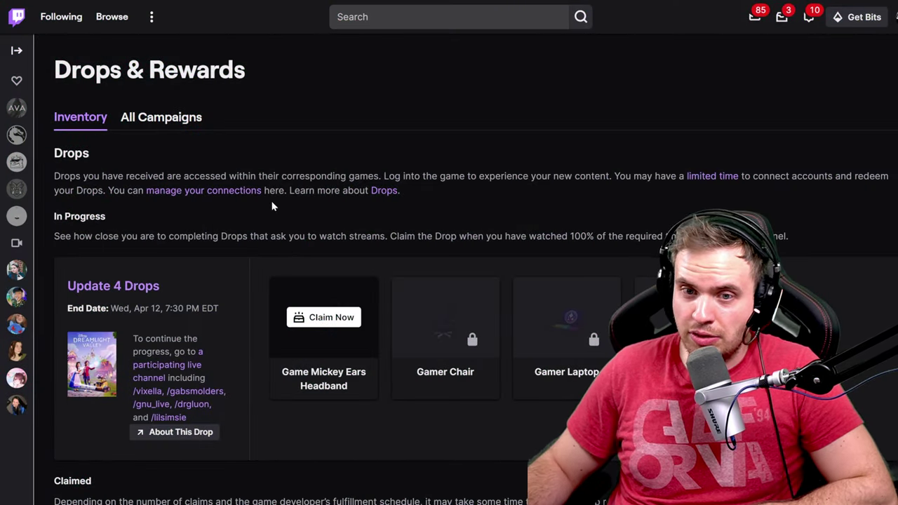
Claim the Game Mickey Ears Headband drop and check the Gamer Chair's progress
left_click(324, 319)
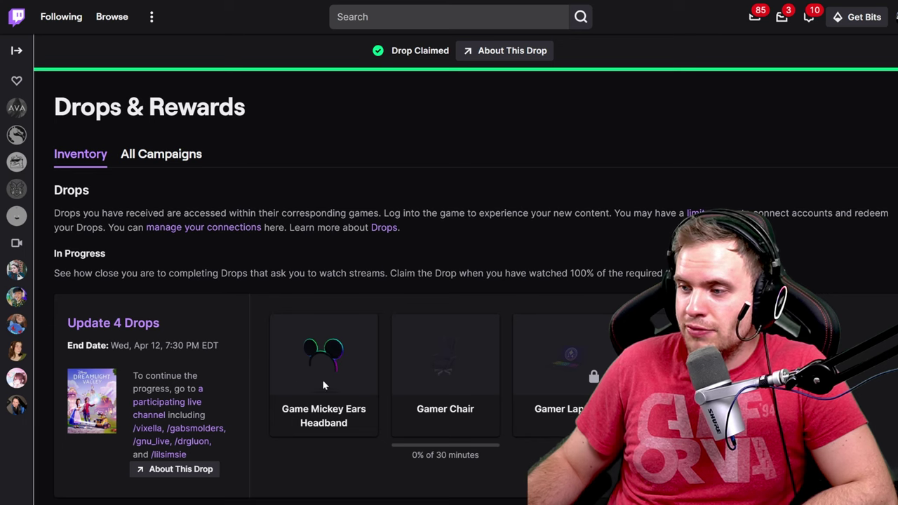
mouse_move(538, 385)
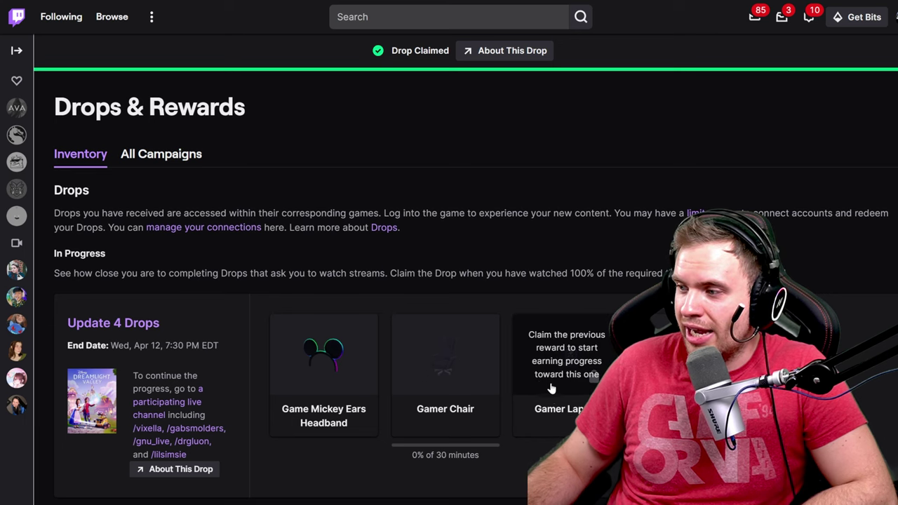
scroll(561, 388, "down", 2)
scroll(562, 388, "up", 1)
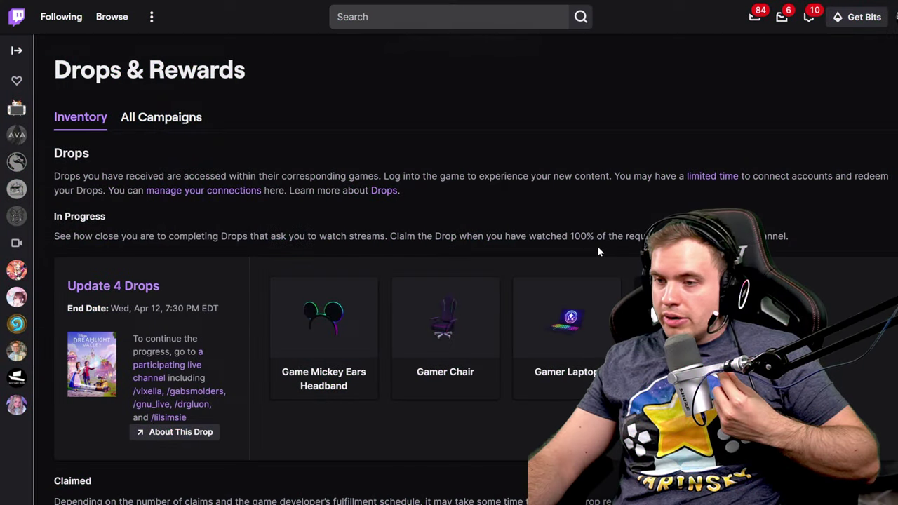
Claim the Comfy Gamer Hoodie drop and confirm it heads the Claimed list
scroll(598, 246, "down", 3)
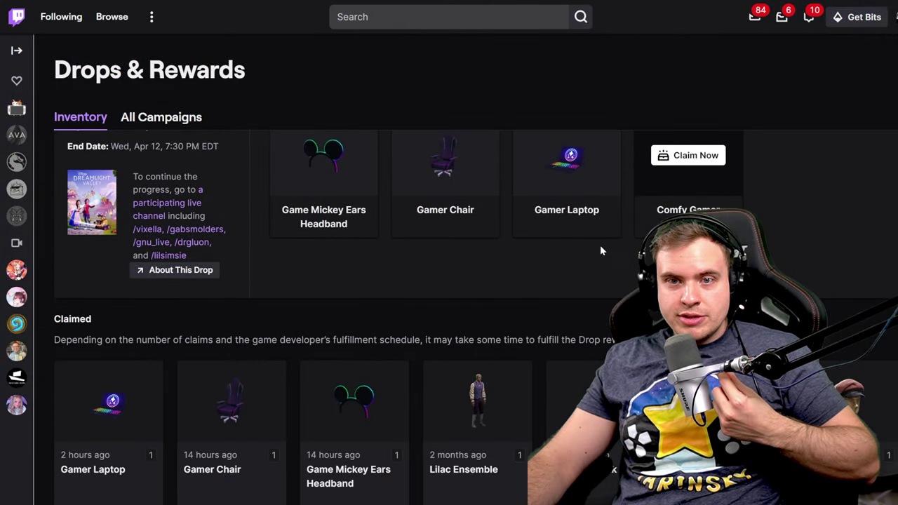
left_click(704, 157)
scroll(598, 285, "up", 3)
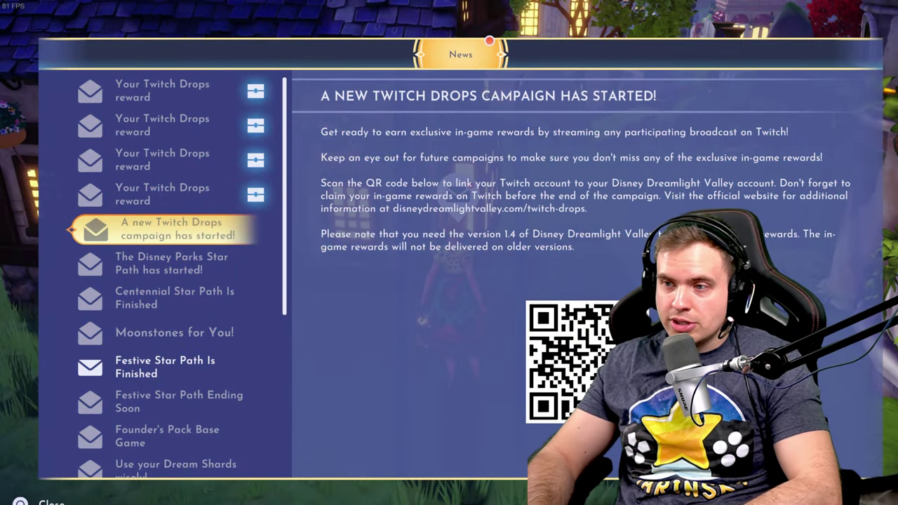
Claim the Twitch Drops mail rewards for the clothing, laptop and headband, then select the chair message
key("Up")
key("Up")
key("Up")
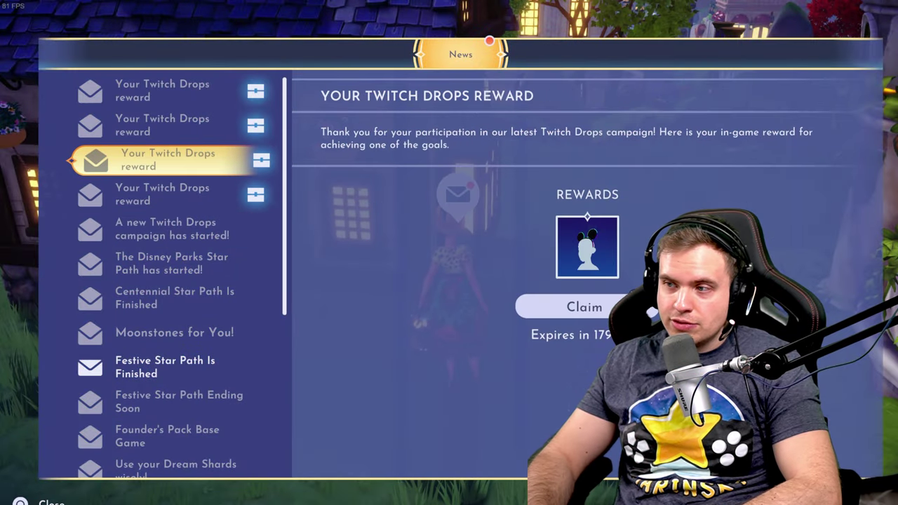
key("Up")
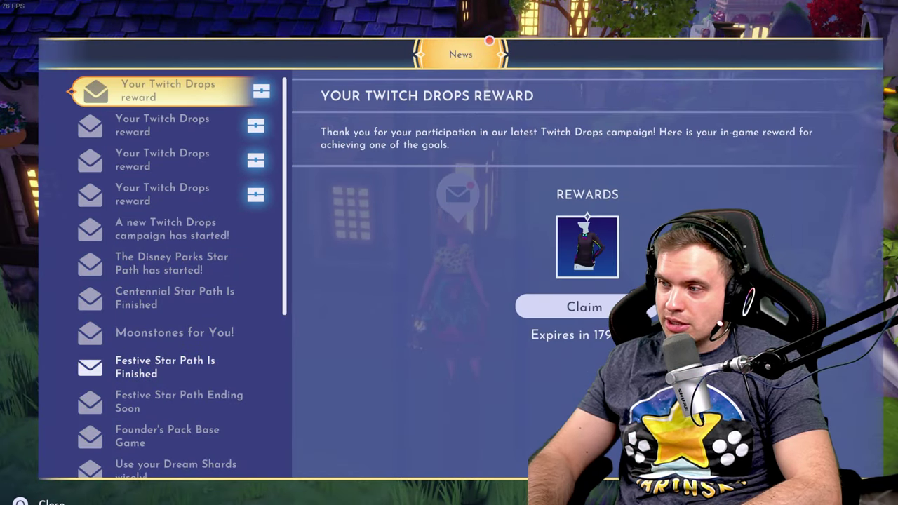
key("Return")
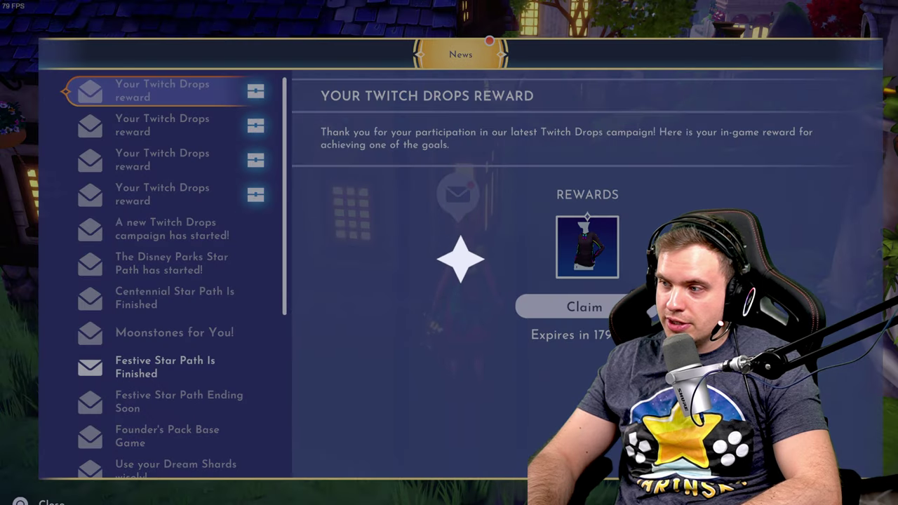
key("Down")
key("Return")
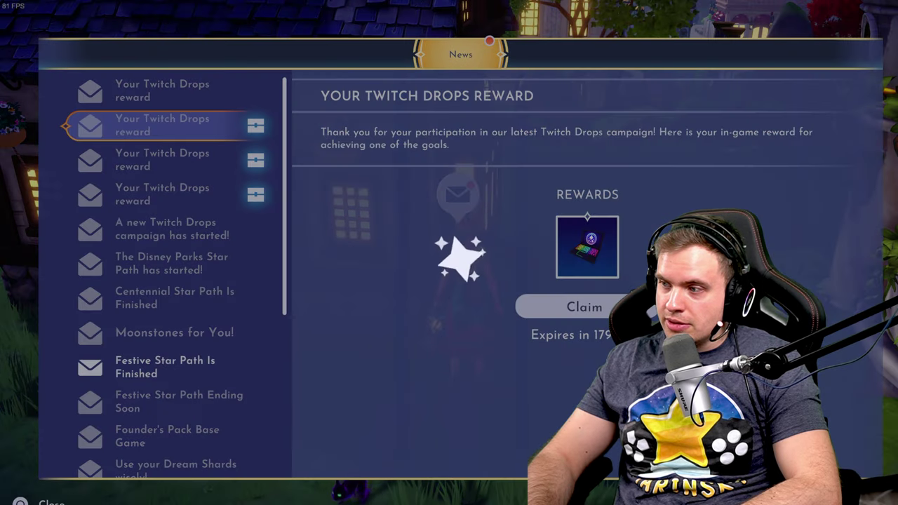
key("Down")
key("Return")
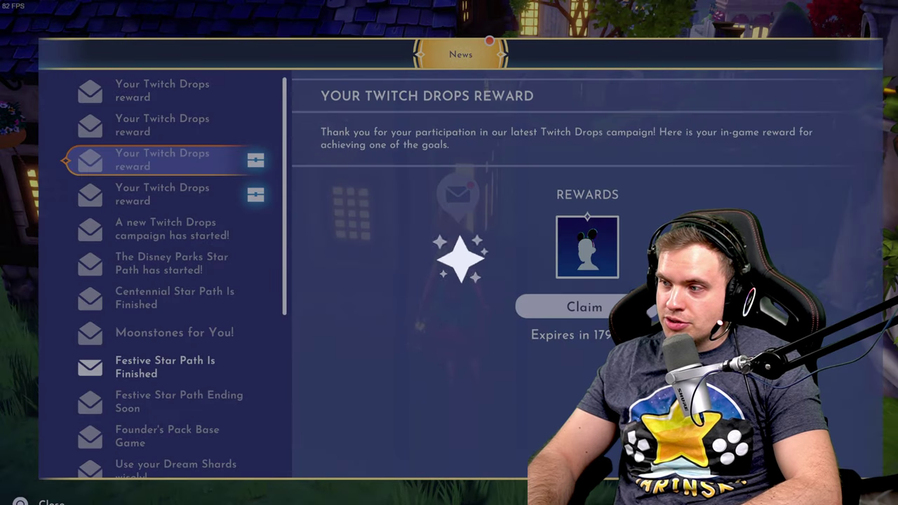
key("Down")
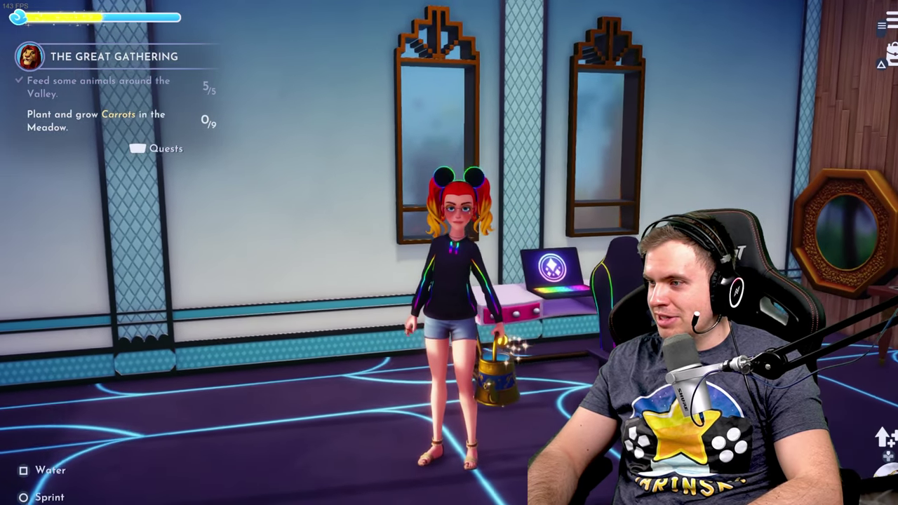
Equip the camera and enter photo mode to show the outfit beside the gamer laptop and chair
key("Tab")
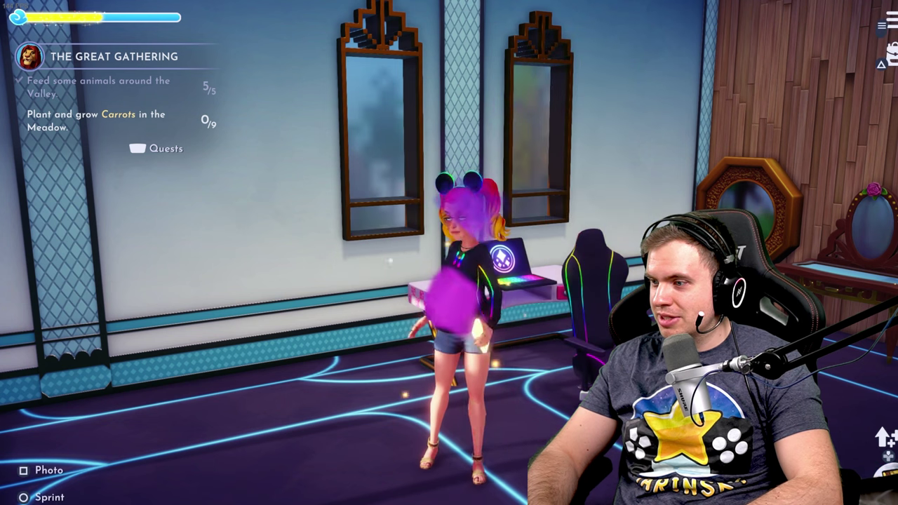
key("Escape")
key("Escape")
key("e")
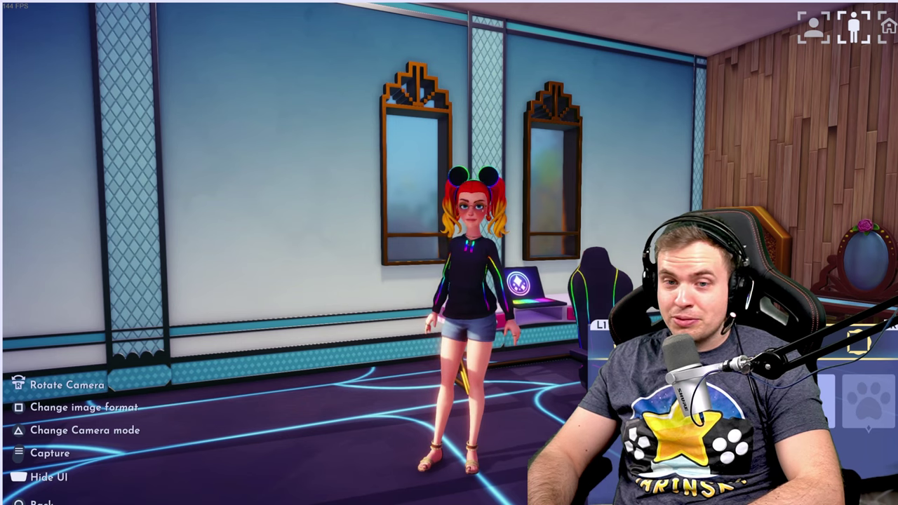